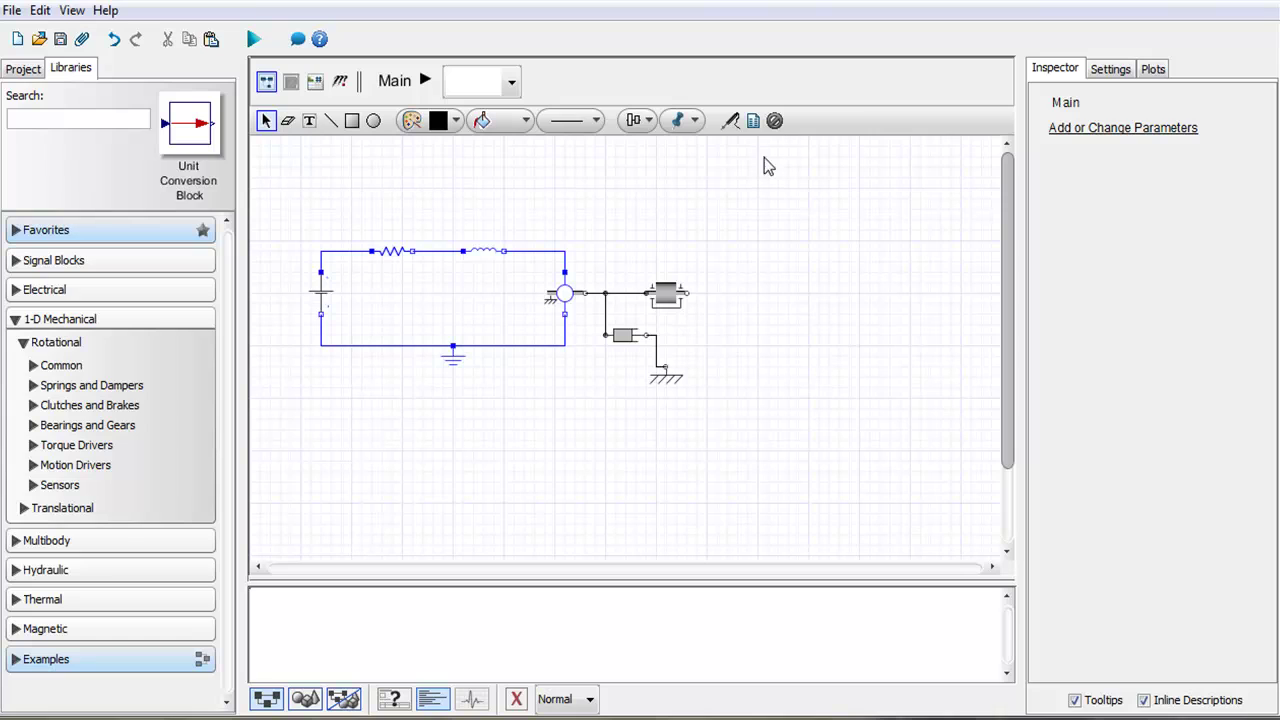
- Attach Probe7 to the load inertia's right flange, measuring its angle phi
{"action": "left_click", "coordinate": [728, 126]}
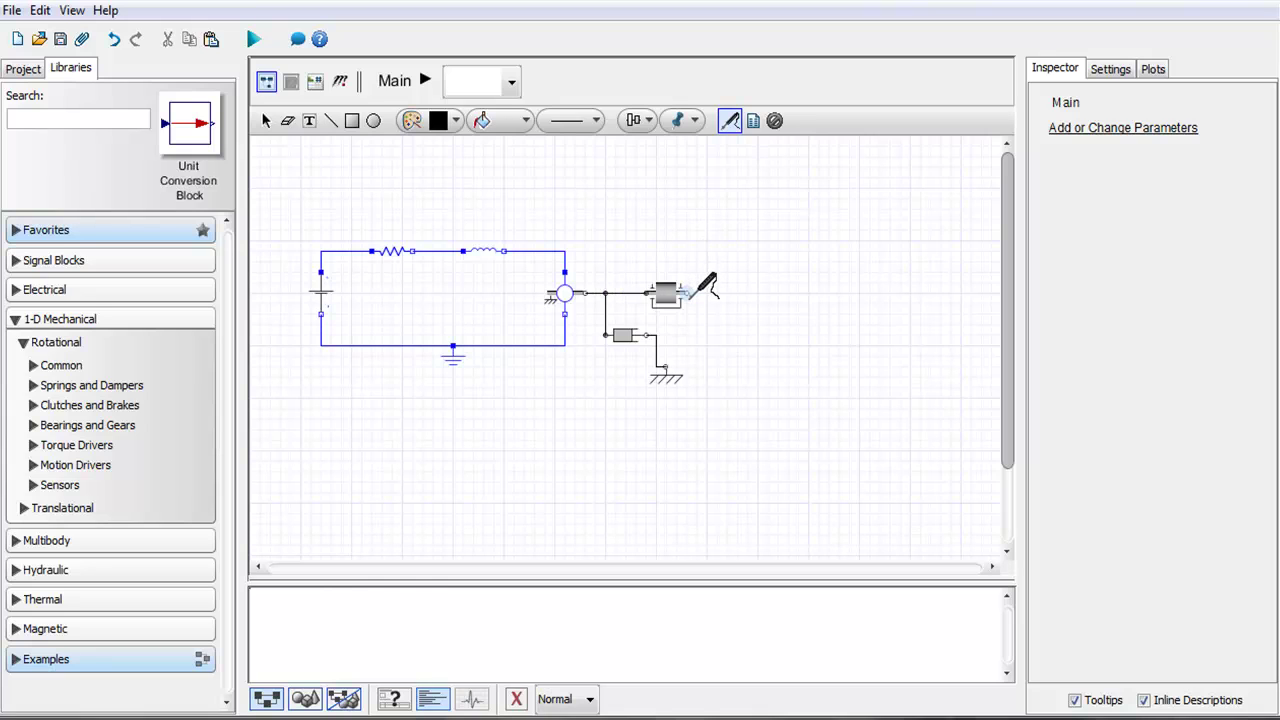
{"action": "left_click_drag", "start_coordinate": [688, 292], "coordinate": [719, 240]}
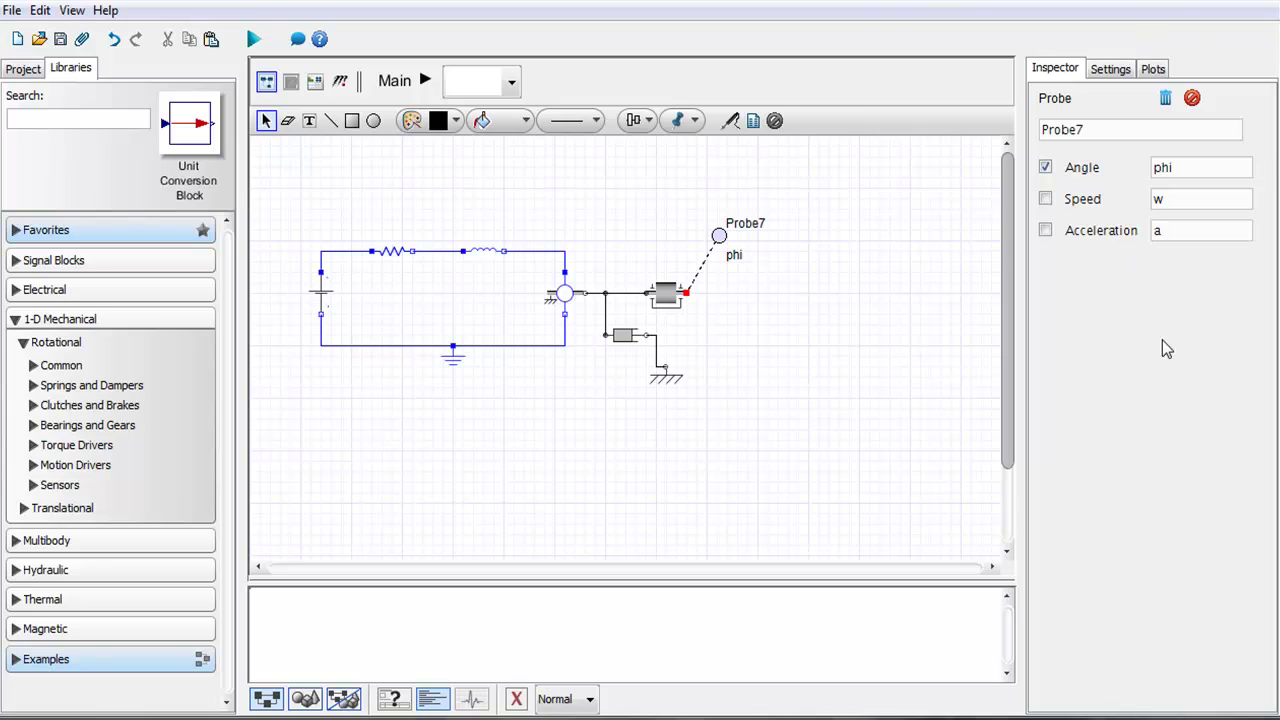
- Rename Probe7 to 'Mechanical Probe' and relabel its angle variable from phi to 'angle'
{"action": "double_click", "coordinate": [1151, 128]}
{"action": "type", "text": "Mechanical P"}
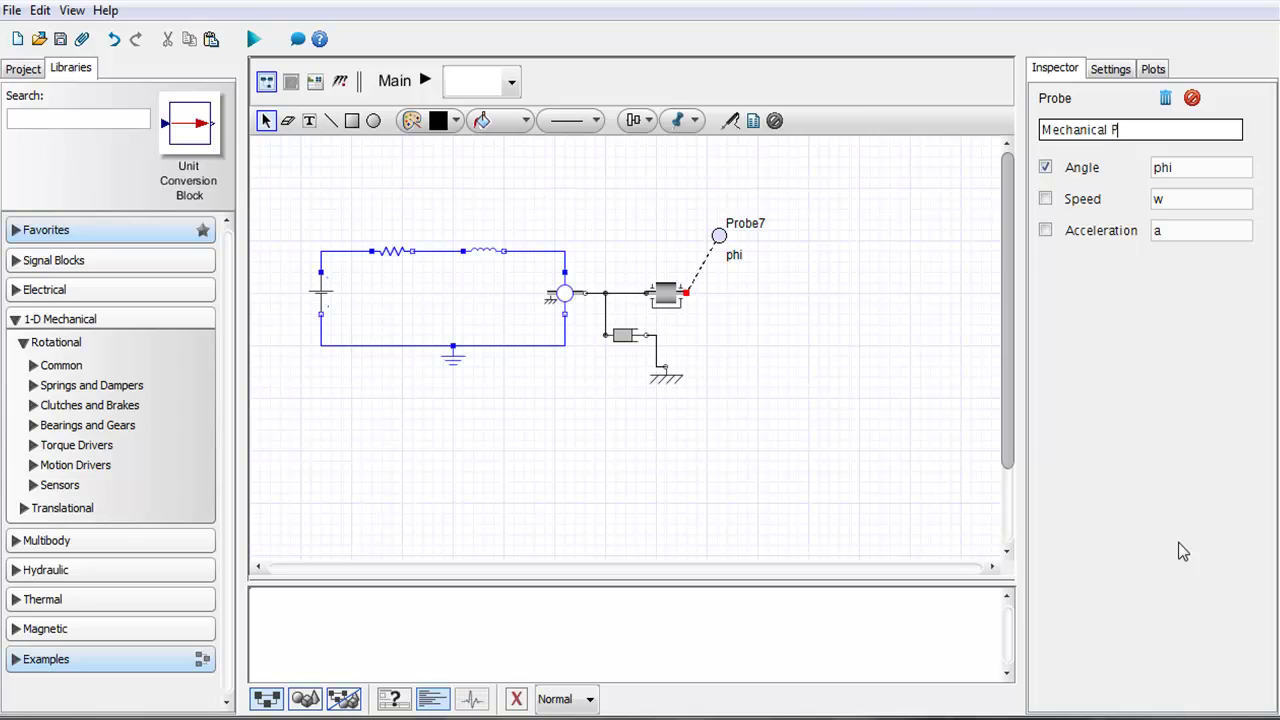
{"action": "type", "text": "robe"}
{"action": "left_click", "coordinate": [1231, 164]}
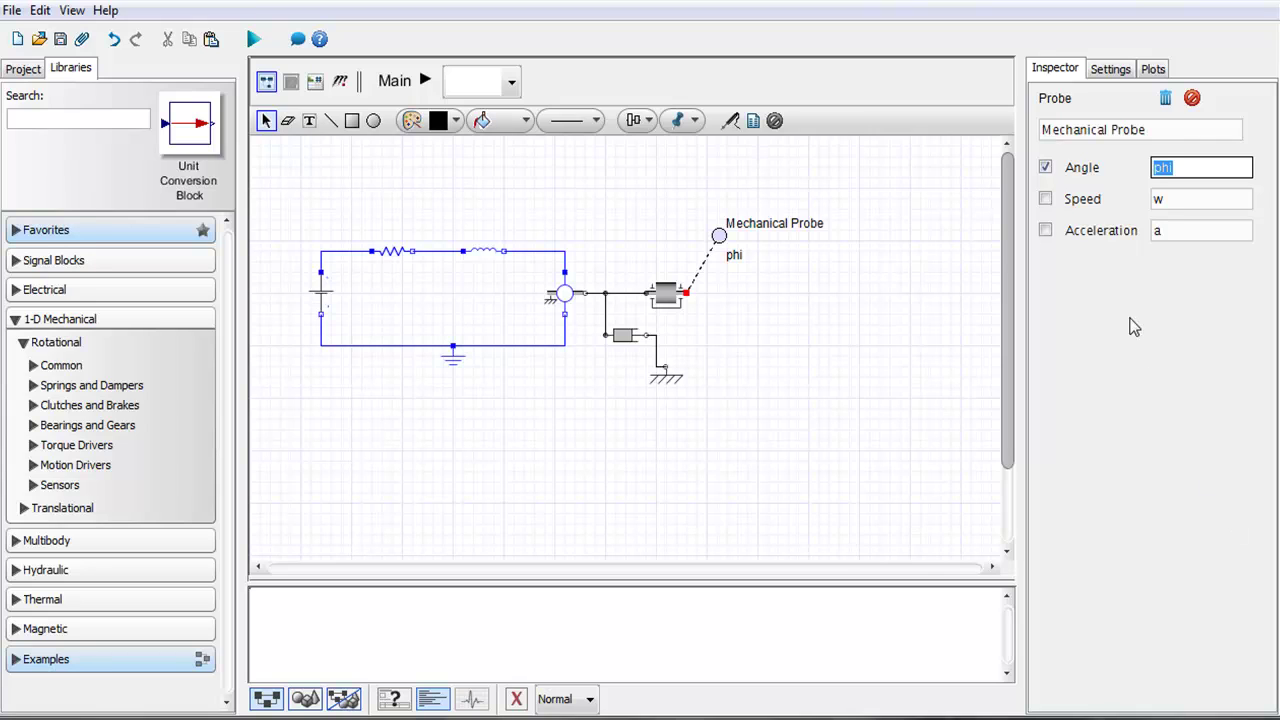
{"action": "type", "text": "angle"}
{"action": "key", "text": "Return"}
{"action": "left_click", "coordinate": [886, 338]}
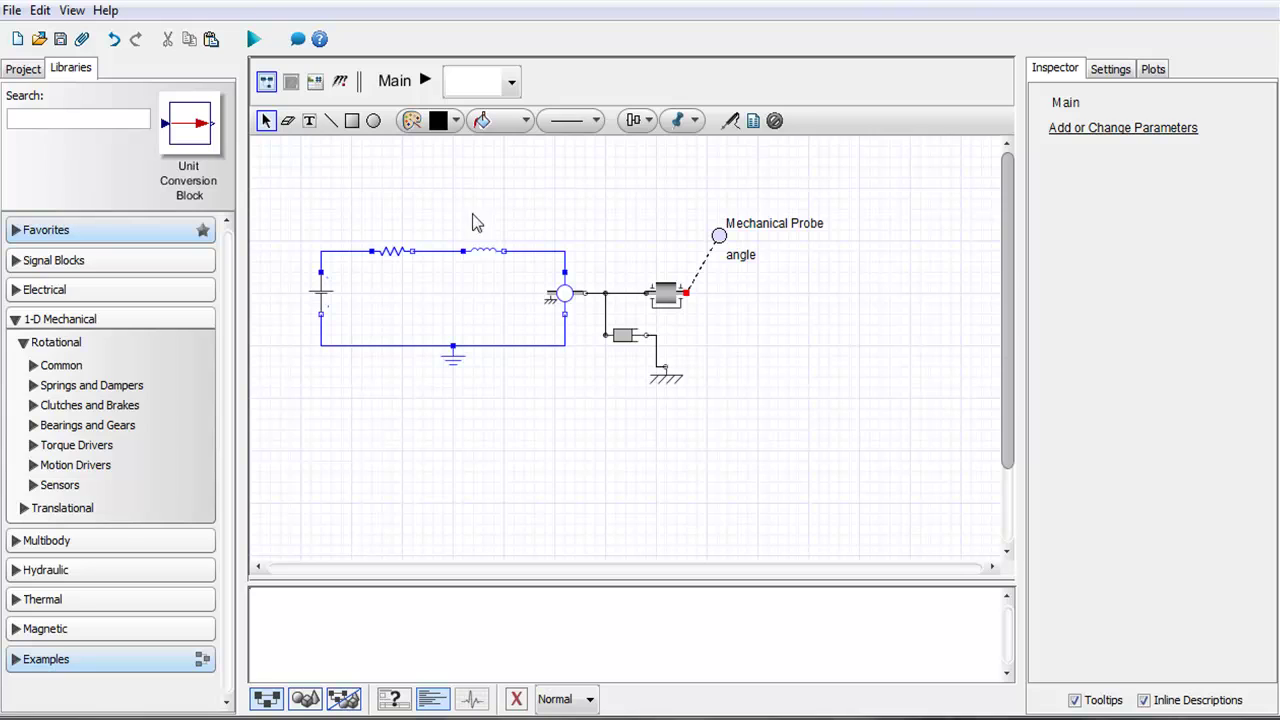
- Attach a new probe to the wire between the resistor and inductor
{"action": "right_click", "coordinate": [435, 252]}
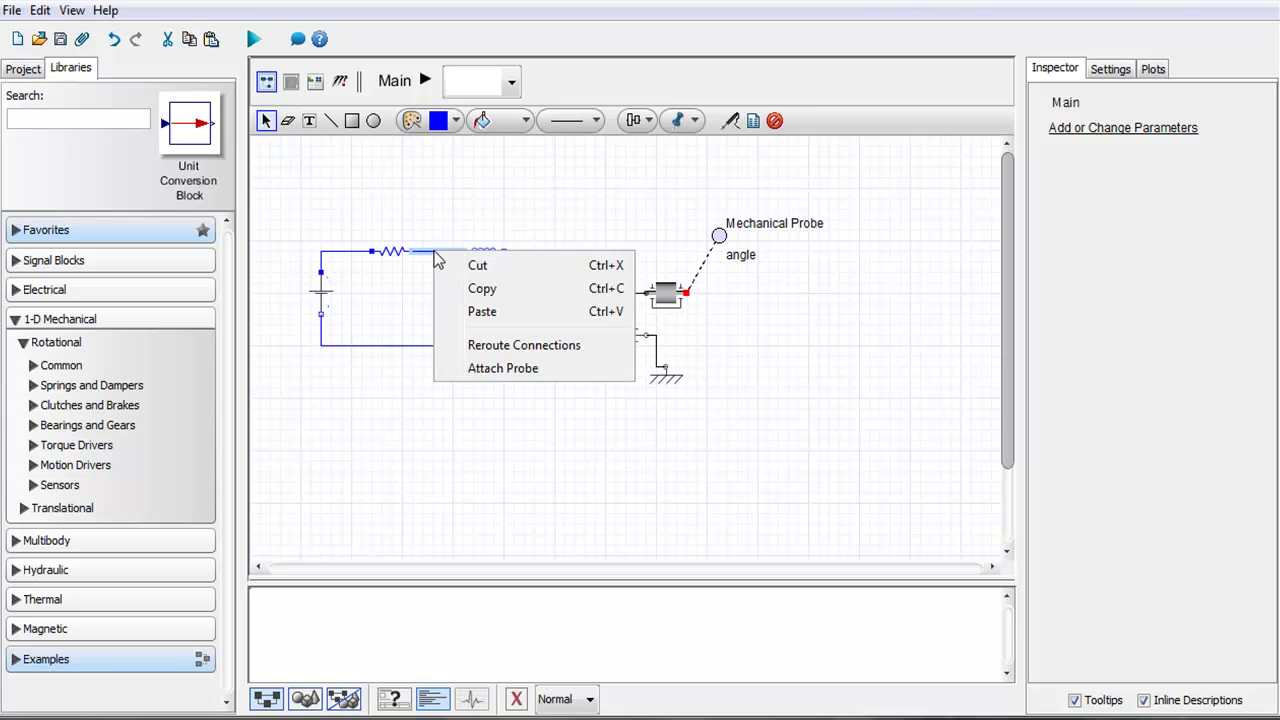
{"action": "left_click", "coordinate": [505, 368]}
{"action": "left_click", "coordinate": [439, 185]}
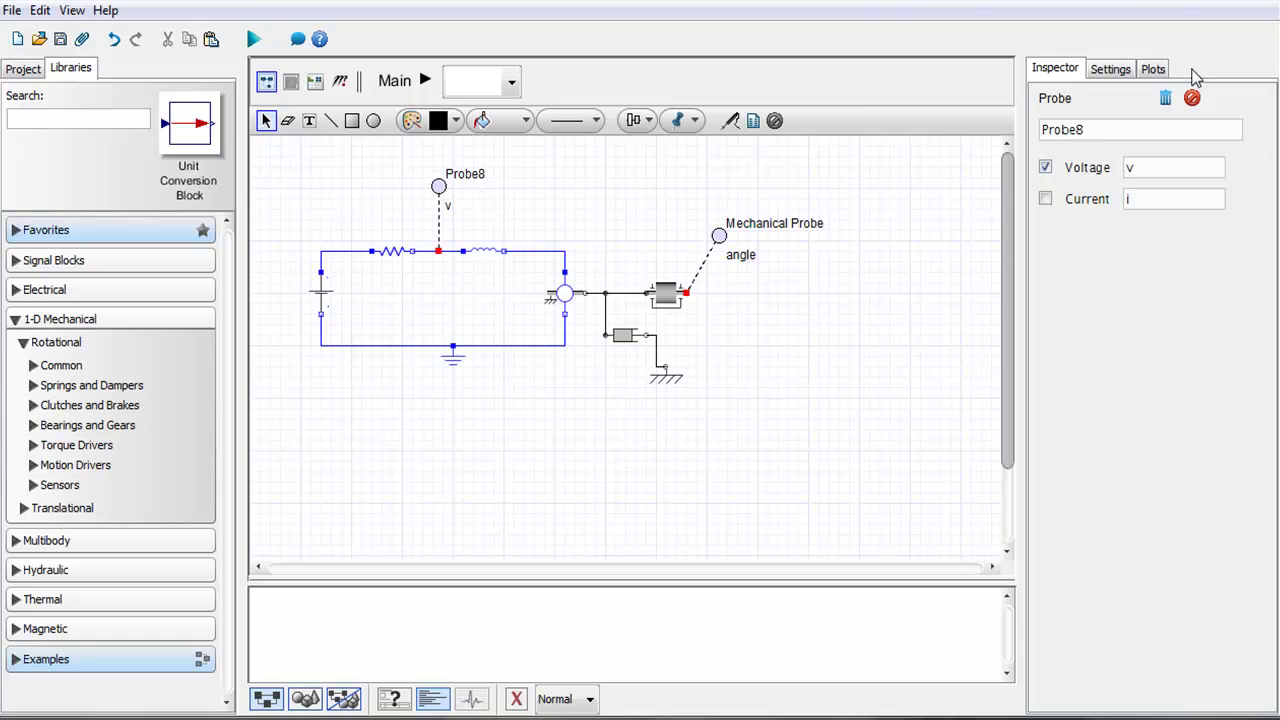
- Name the probe 'Electrical Probe' and make it measure current i instead of voltage
{"action": "double_click", "coordinate": [1108, 133]}
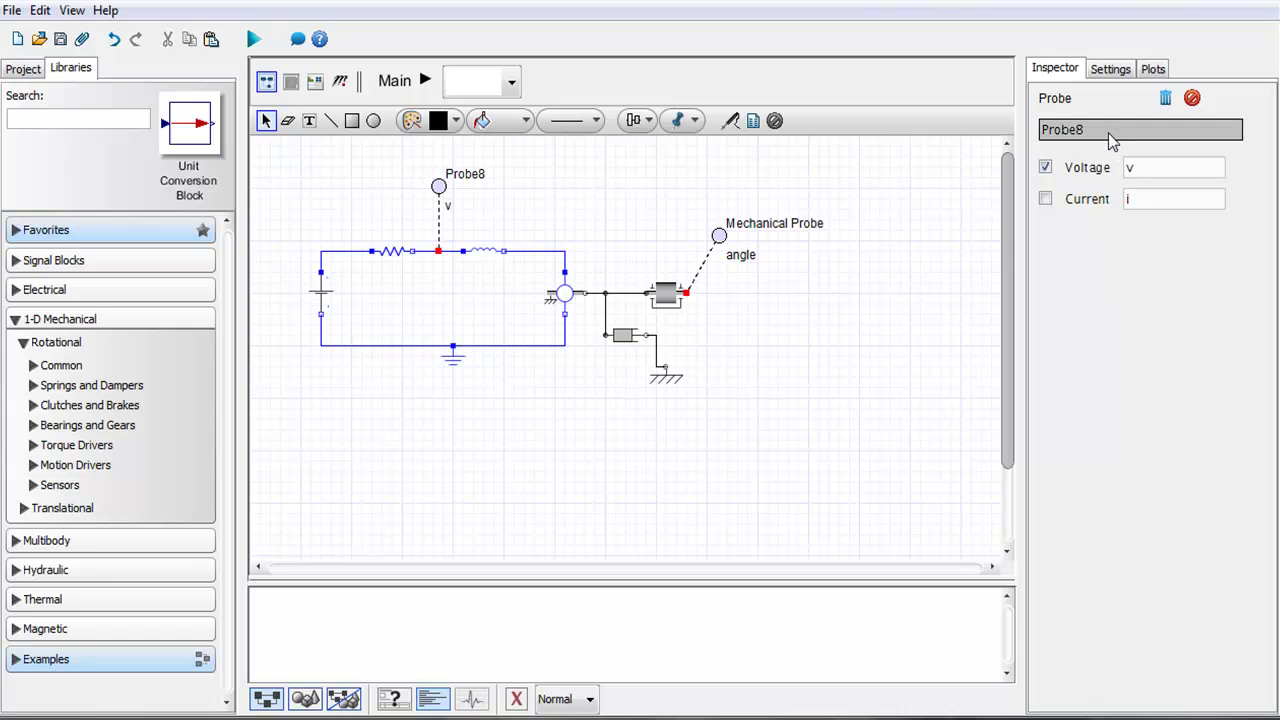
{"action": "type", "text": "Elect"}
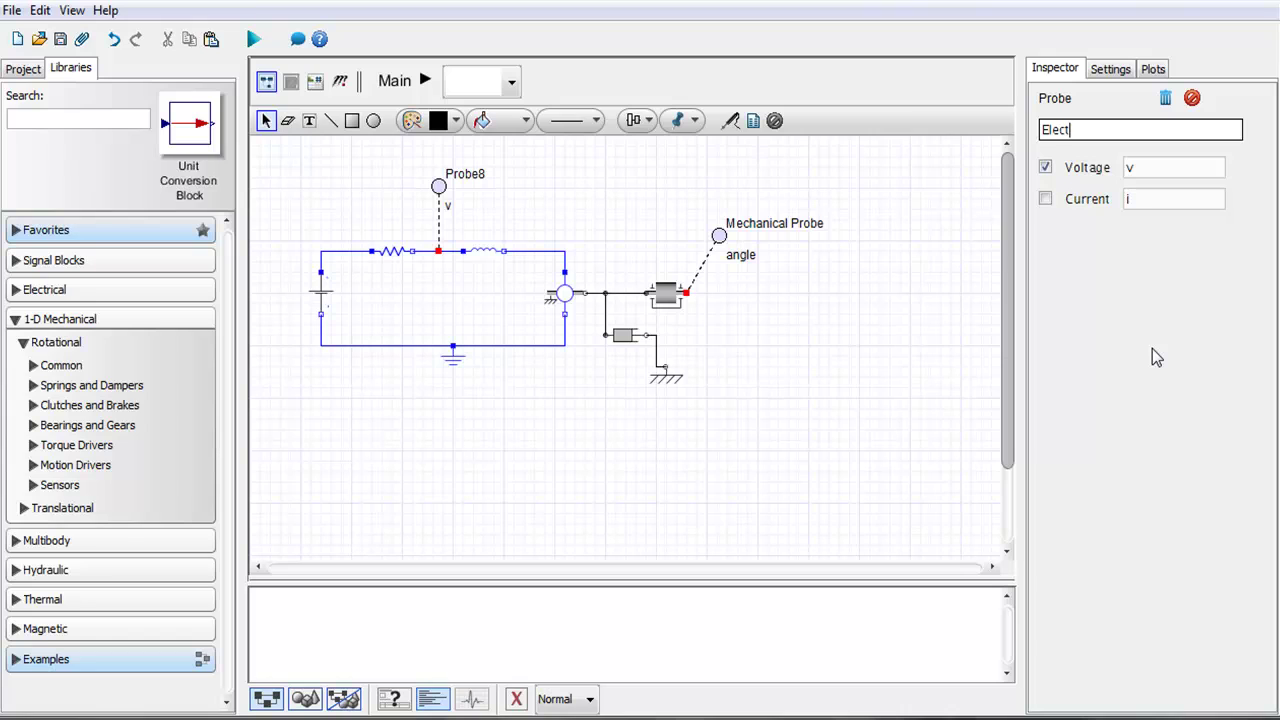
{"action": "type", "text": "rical Probe"}
{"action": "key", "text": "Return"}
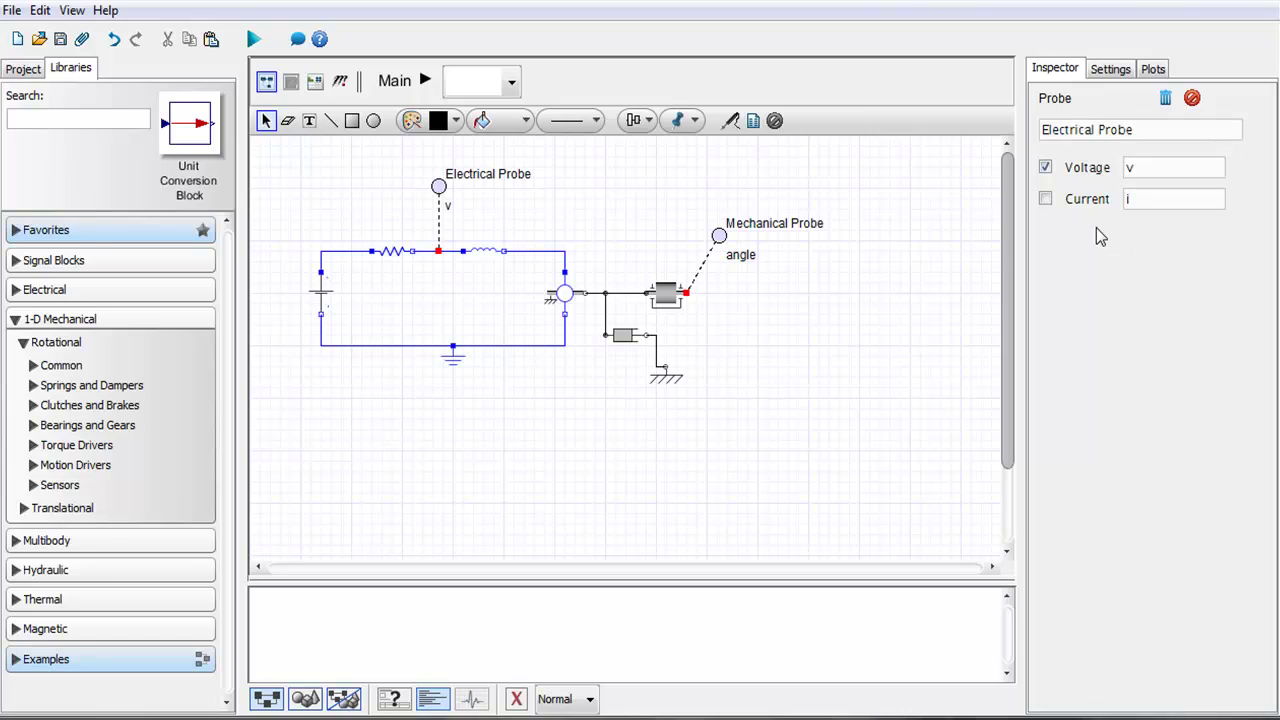
{"action": "left_click", "coordinate": [1045, 199]}
{"action": "left_click", "coordinate": [1046, 168]}
- Run the simulation, review the current and angle plots, then close the plot window
{"action": "left_click", "coordinate": [255, 40]}
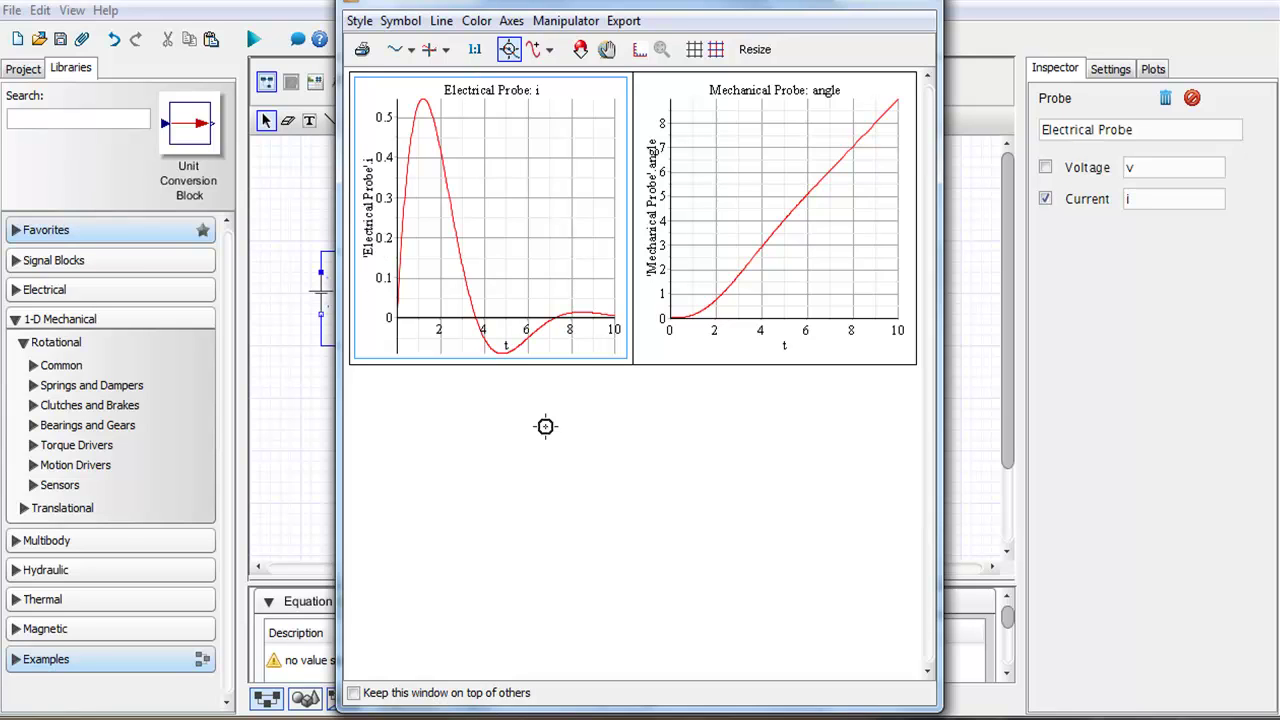
{"action": "left_click", "coordinate": [936, 4]}
{"action": "left_click", "coordinate": [597, 217]}
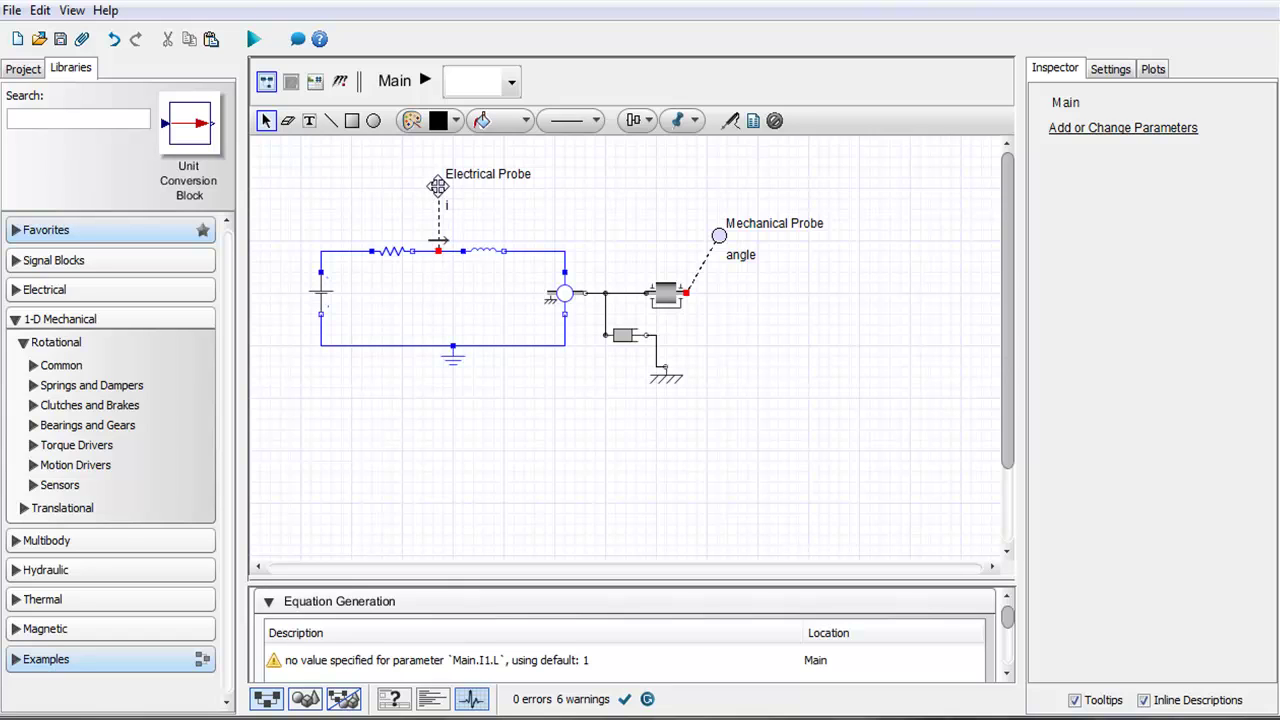
- Reverse the Electrical Probe and rerun, so current dips to about −0.53
{"action": "left_click", "coordinate": [438, 186]}
{"action": "right_click", "coordinate": [438, 187]}
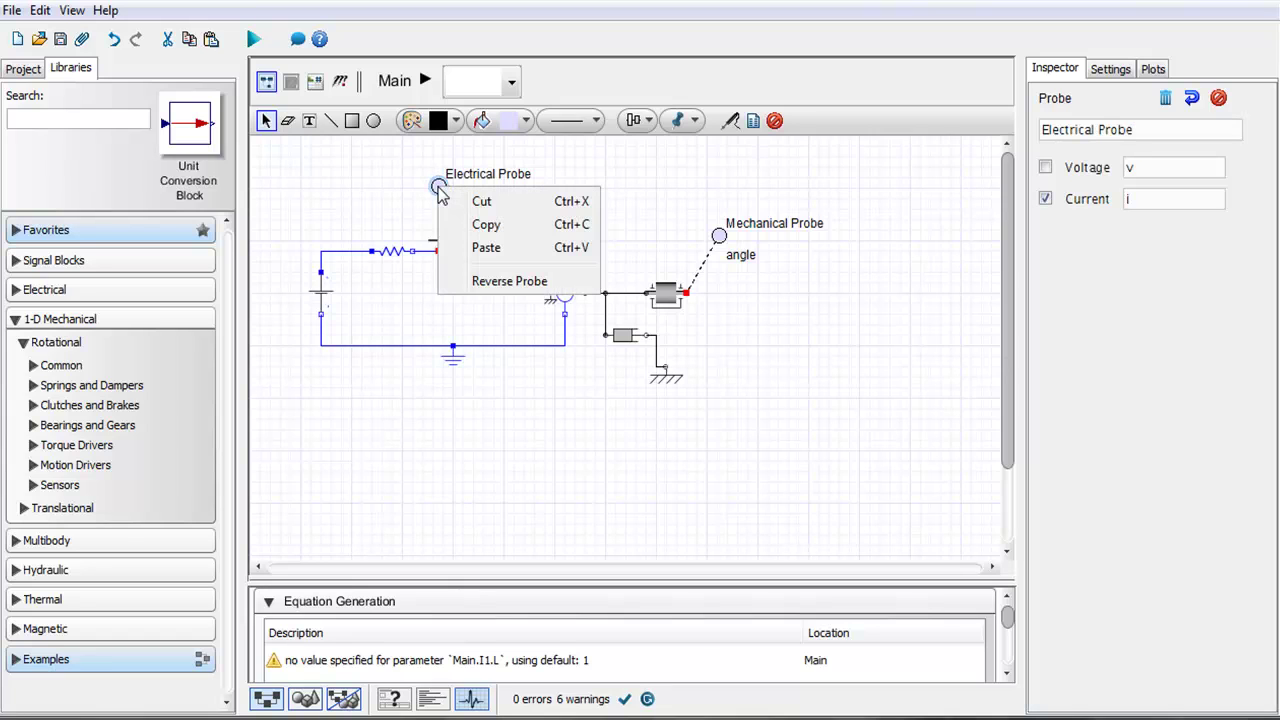
{"action": "left_click", "coordinate": [491, 281]}
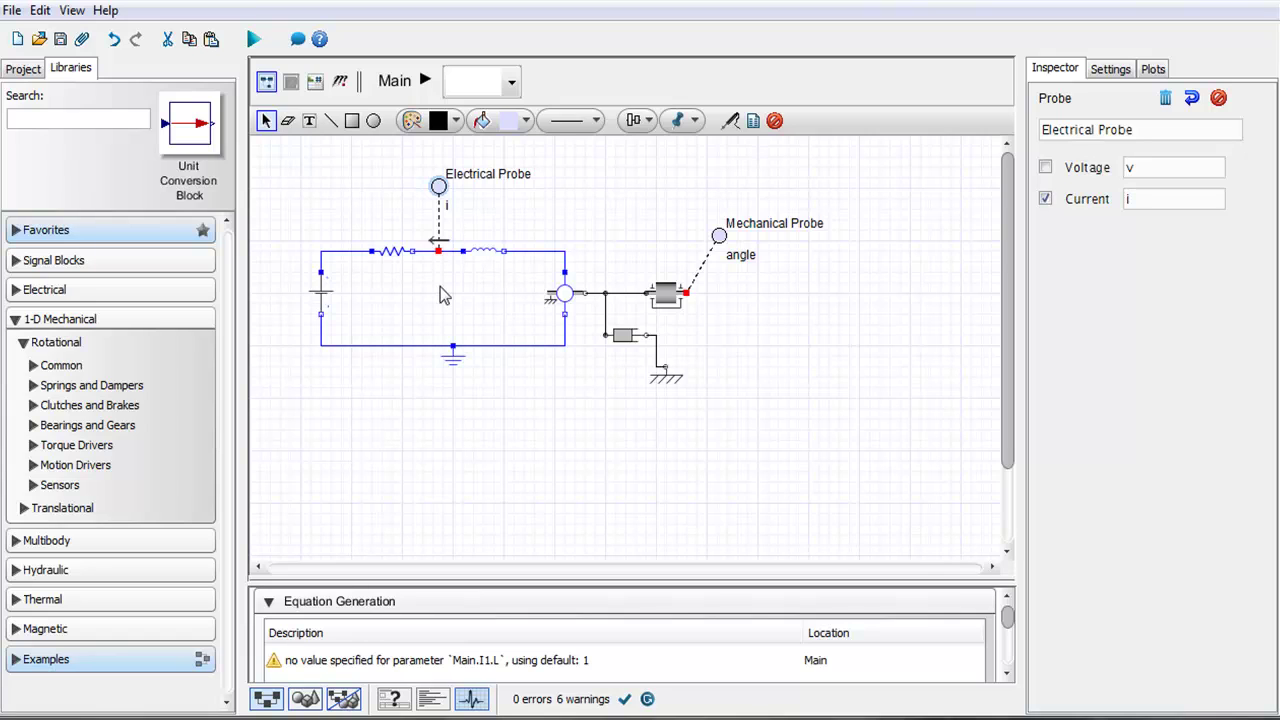
{"action": "left_click", "coordinate": [254, 39]}
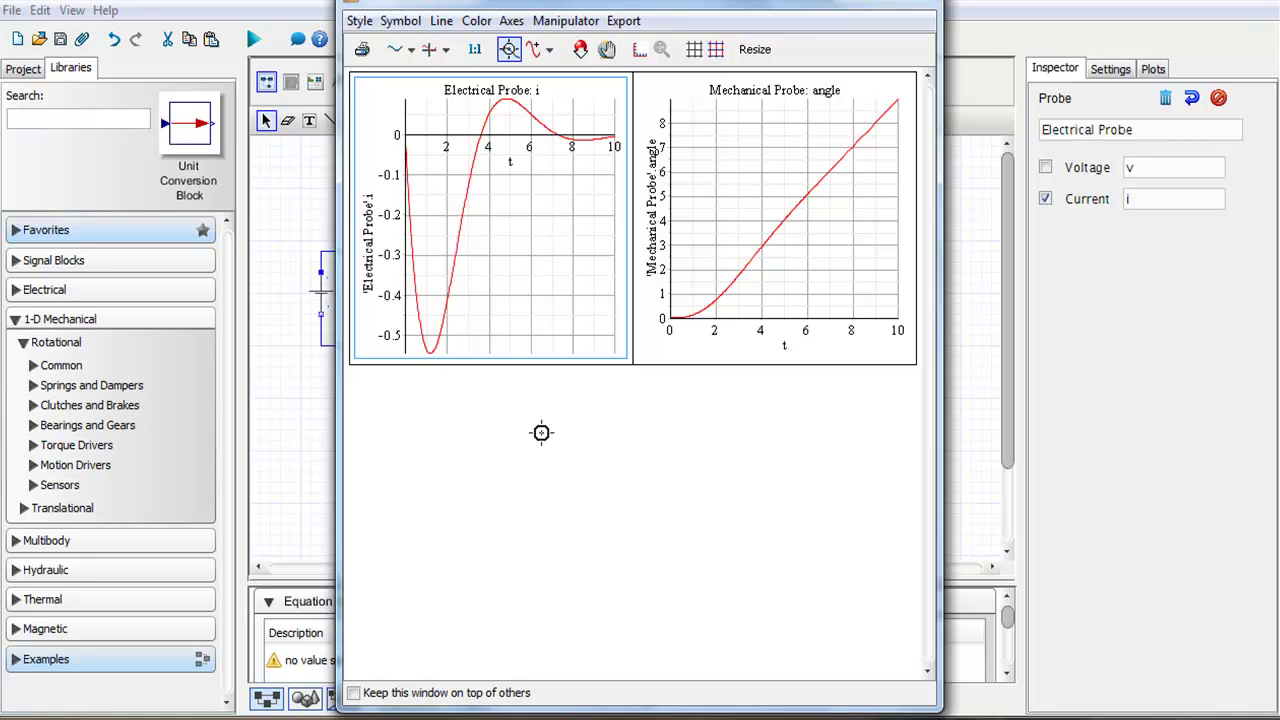
- Close the plot window and clear the canvas selection
{"action": "left_click", "coordinate": [912, 2]}
{"action": "left_click", "coordinate": [870, 340]}
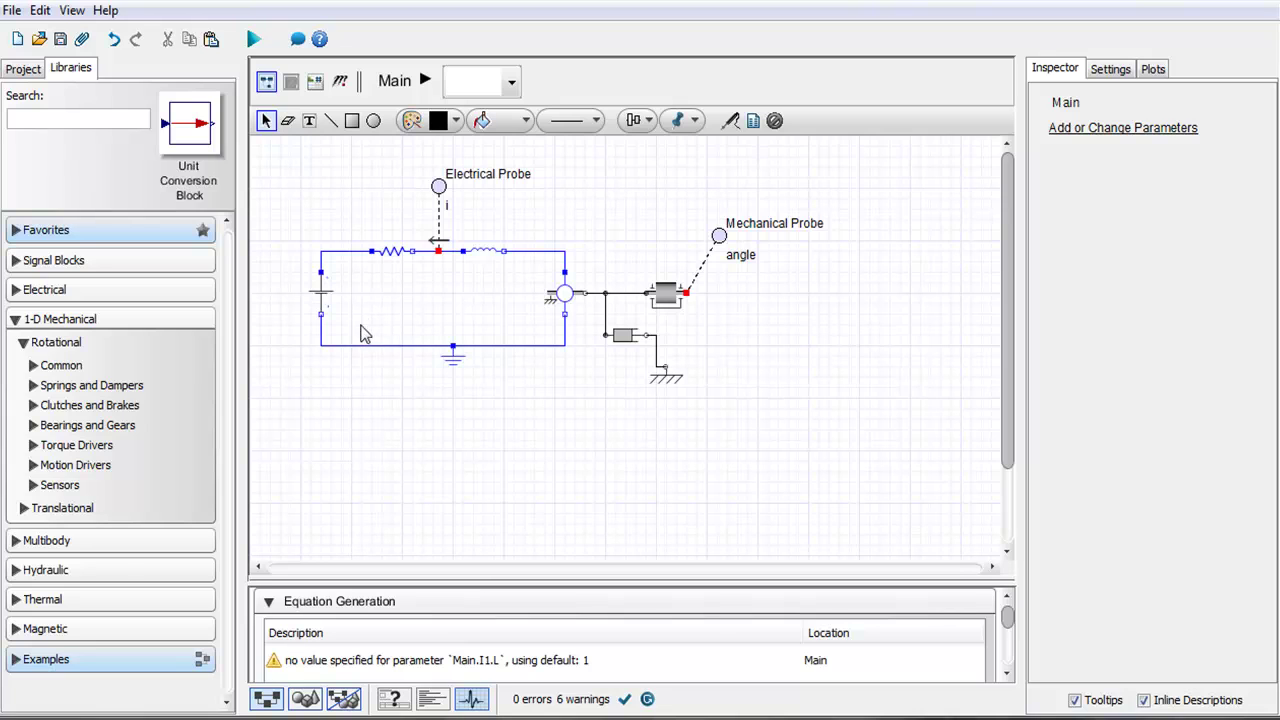
- Add an Angular Velocity Sensor from 1-D Mechanical > Rotational > Sensors right of the inertia
{"action": "left_click", "coordinate": [68, 487]}
{"action": "scroll", "coordinate": [203, 447], "scroll_direction": "down", "scroll_amount": 4}
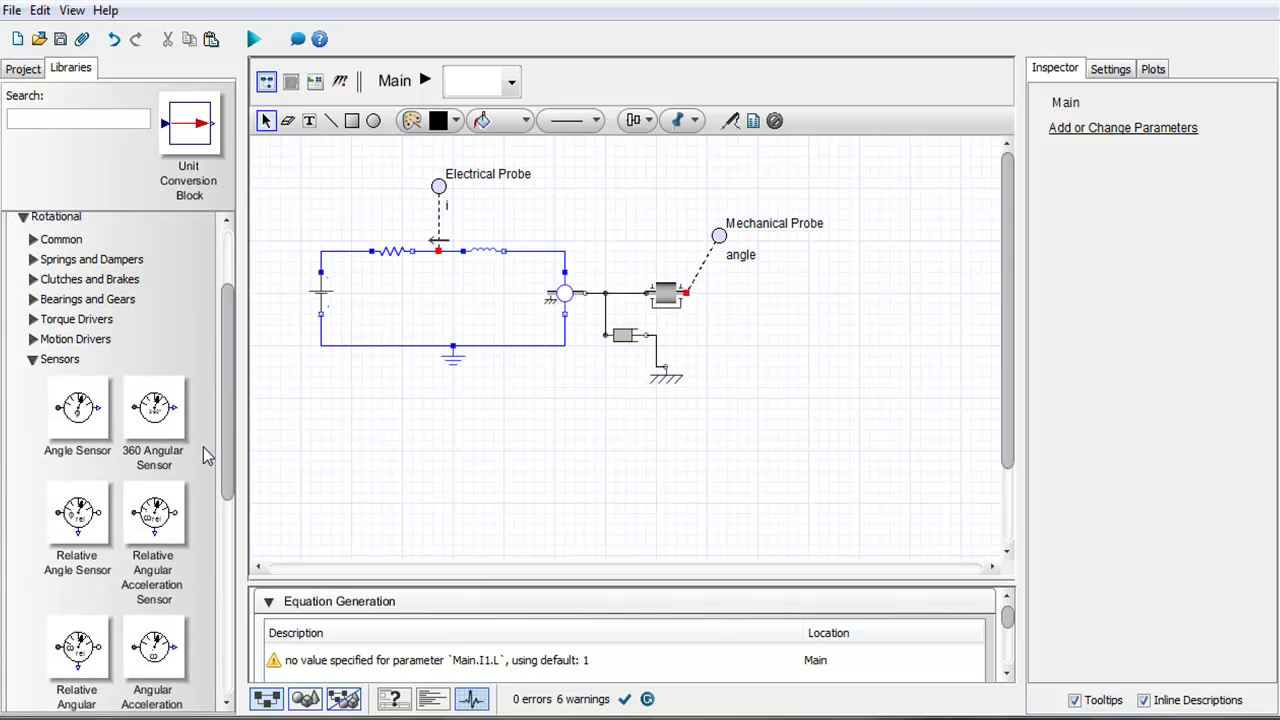
{"action": "scroll", "coordinate": [203, 447], "scroll_direction": "down", "scroll_amount": 3}
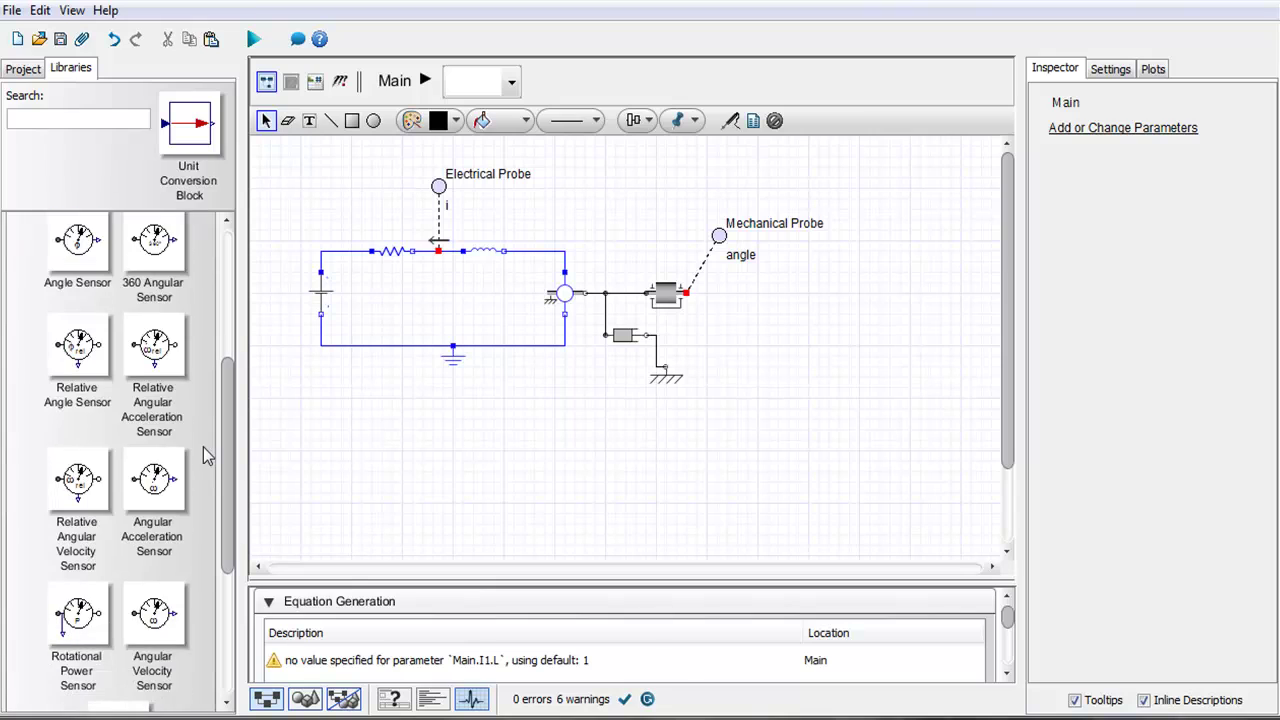
{"action": "scroll", "coordinate": [203, 455], "scroll_direction": "down", "scroll_amount": 3}
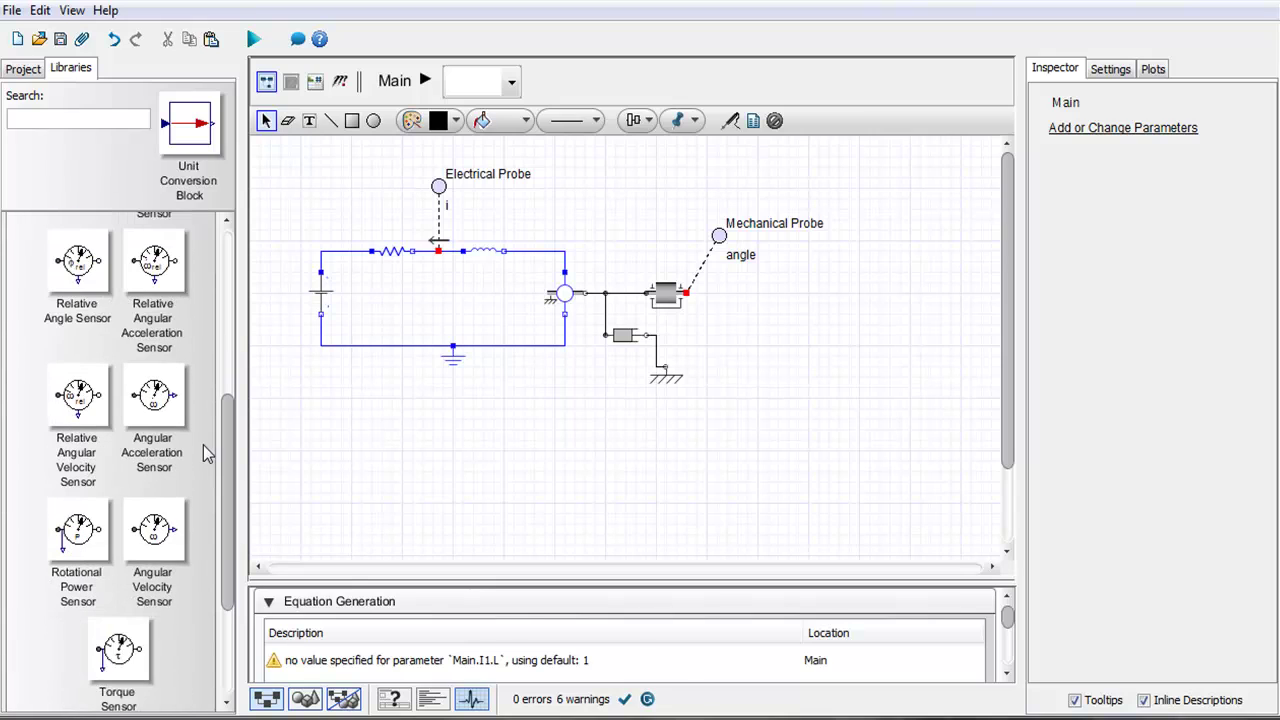
{"action": "left_click_drag", "start_coordinate": [154, 528], "coordinate": [748, 316]}
- Delete the Mechanical Probe and wire the inertia's output flange to the sensor
{"action": "left_click", "coordinate": [702, 230]}
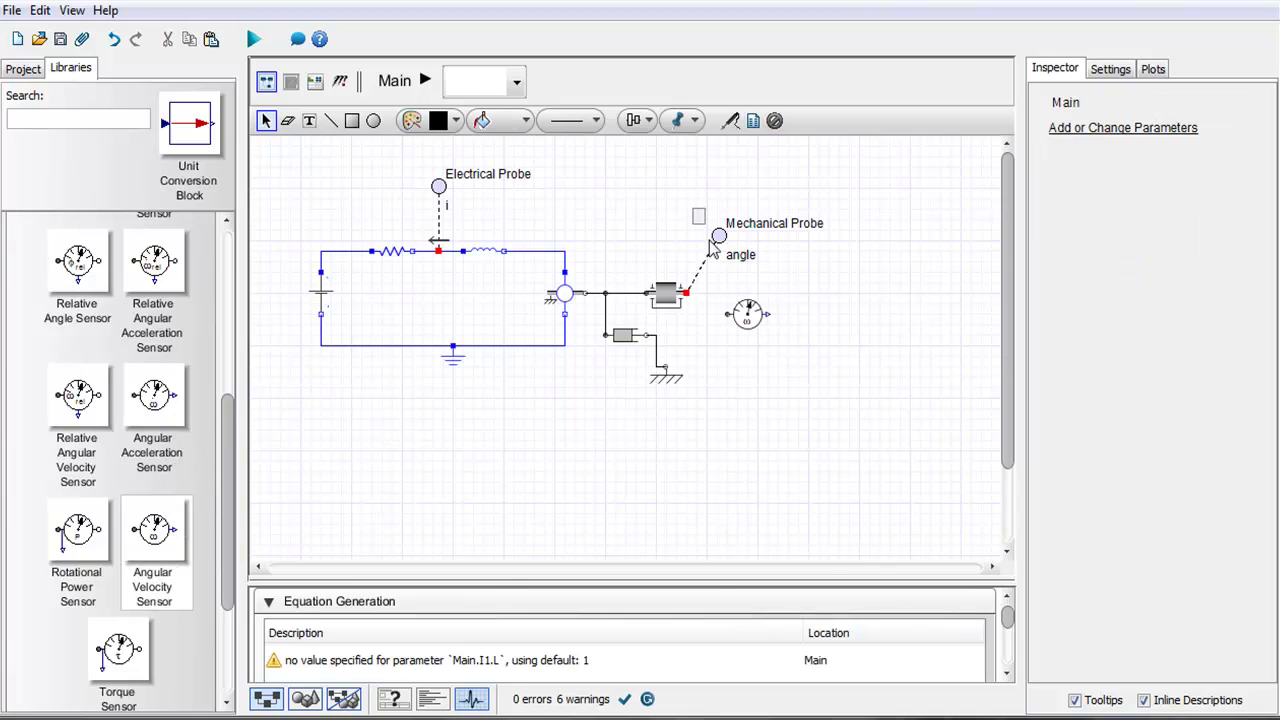
{"action": "key", "text": "Delete"}
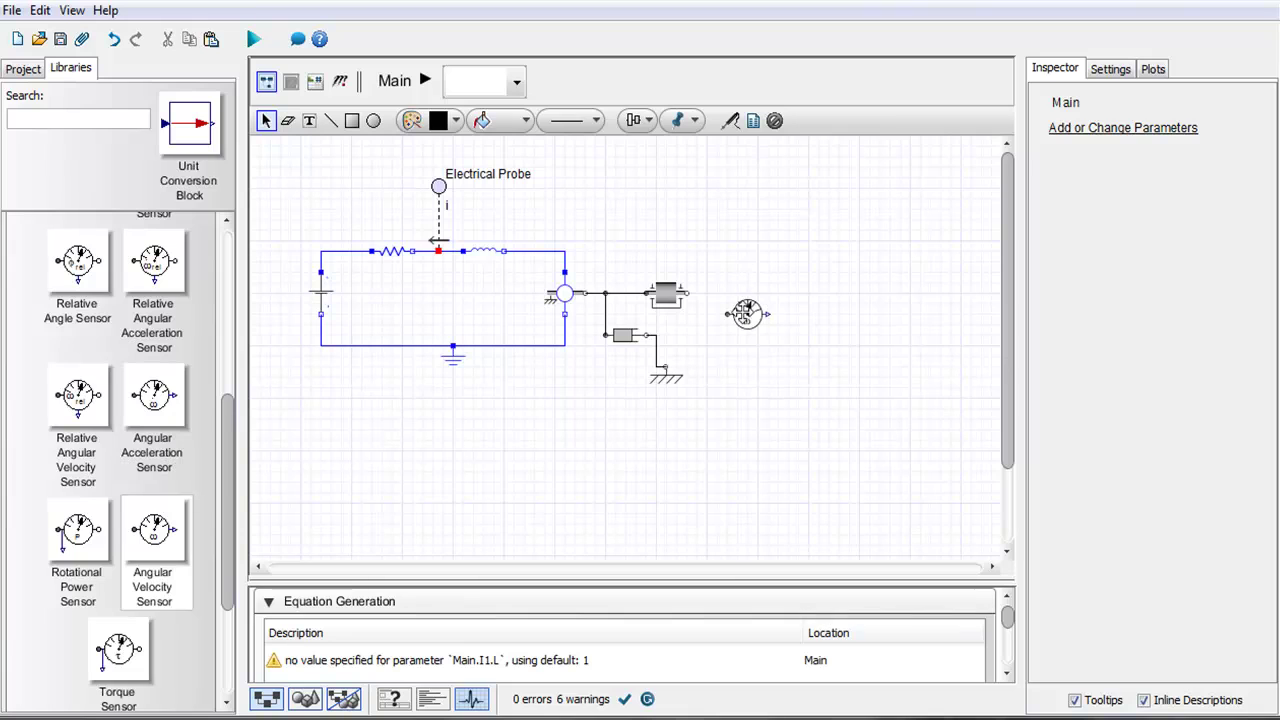
{"action": "left_click_drag", "start_coordinate": [746, 313], "coordinate": [728, 293]}
{"action": "left_click", "coordinate": [746, 371]}
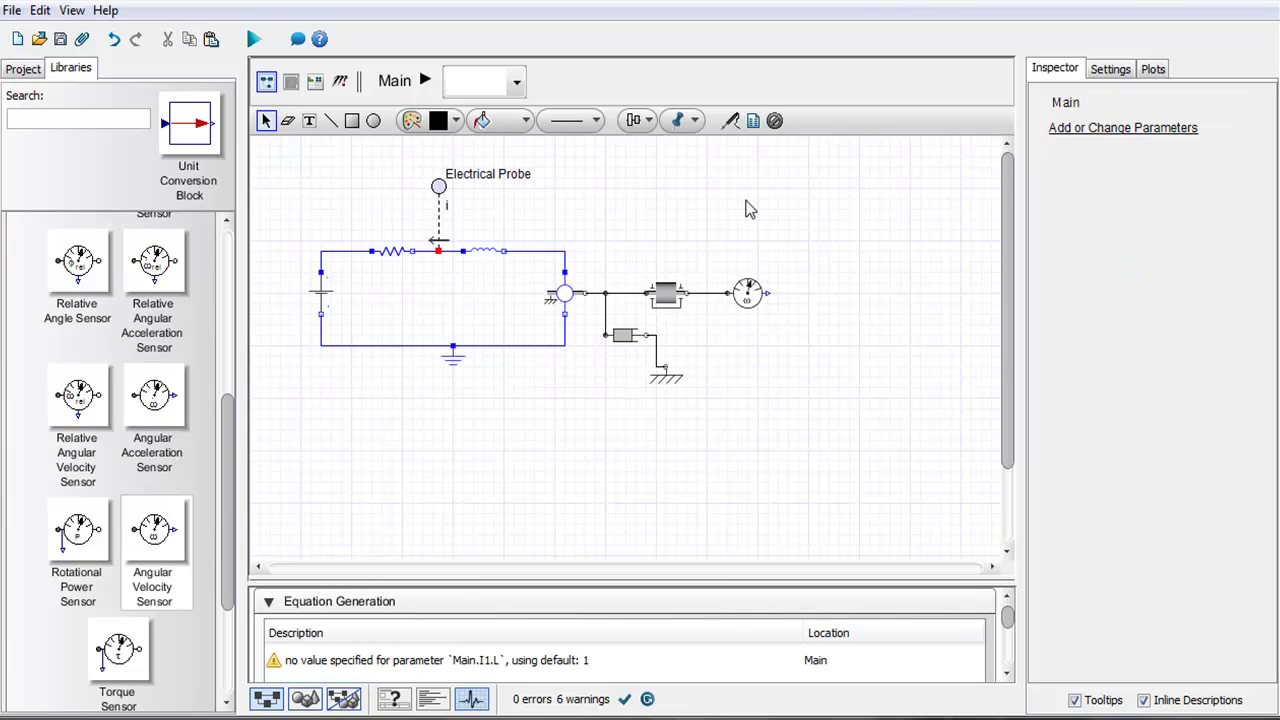
- Attach a probe to the Angular Velocity Sensor's output, placed above the sensor
{"action": "left_click", "coordinate": [768, 300]}
{"action": "right_click", "coordinate": [770, 302]}
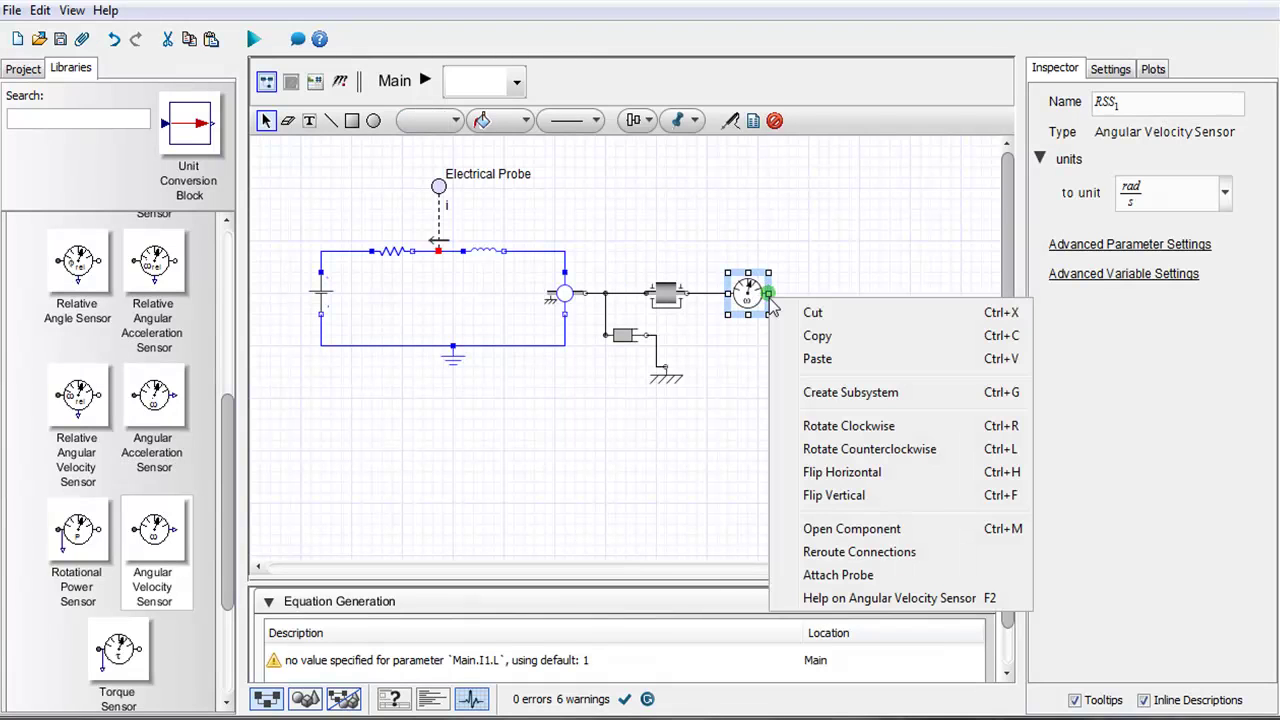
{"action": "left_click", "coordinate": [850, 575]}
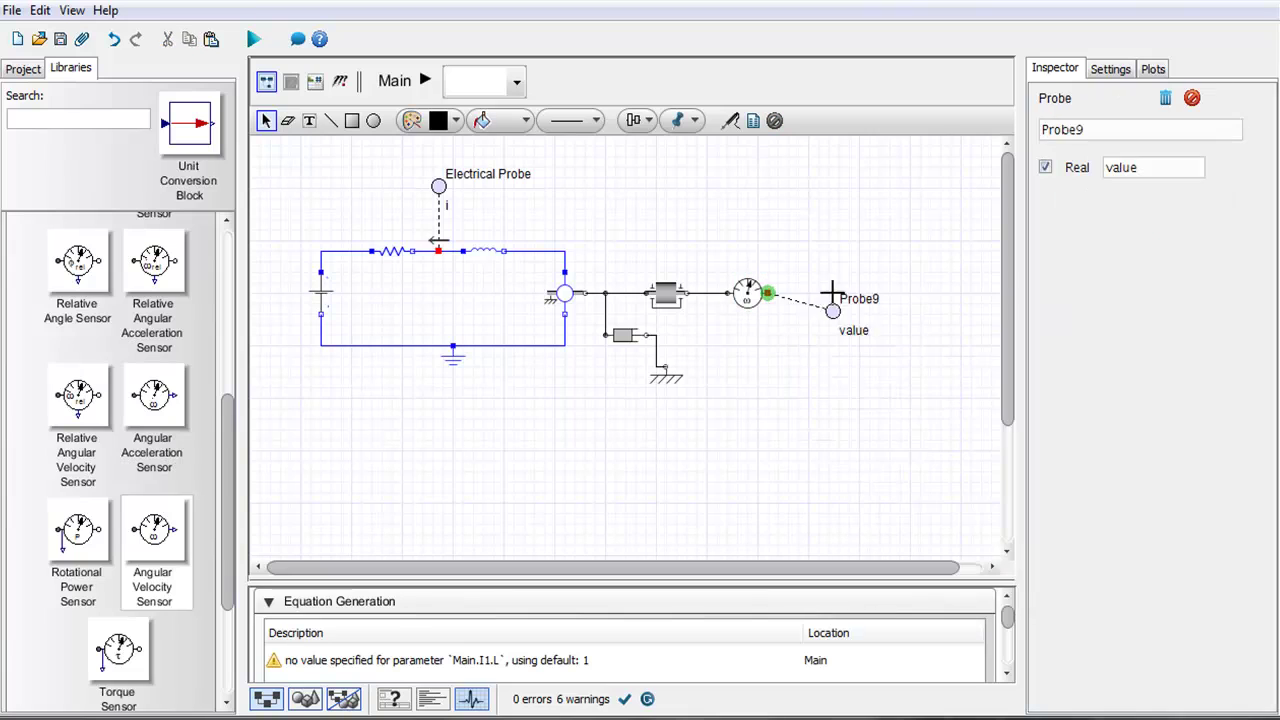
{"action": "left_click", "coordinate": [800, 212]}
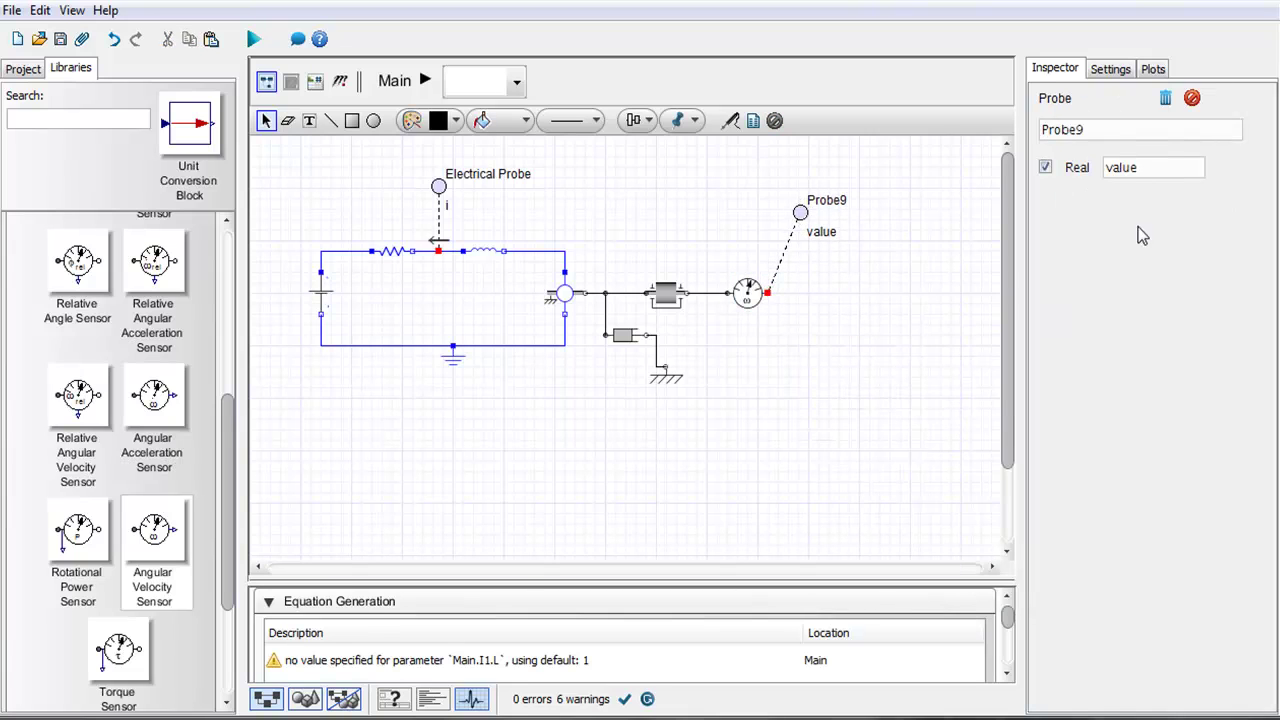
{"action": "left_click", "coordinate": [1138, 167]}
- Name the new probe 'angular vel'
{"action": "double_click", "coordinate": [1136, 130]}
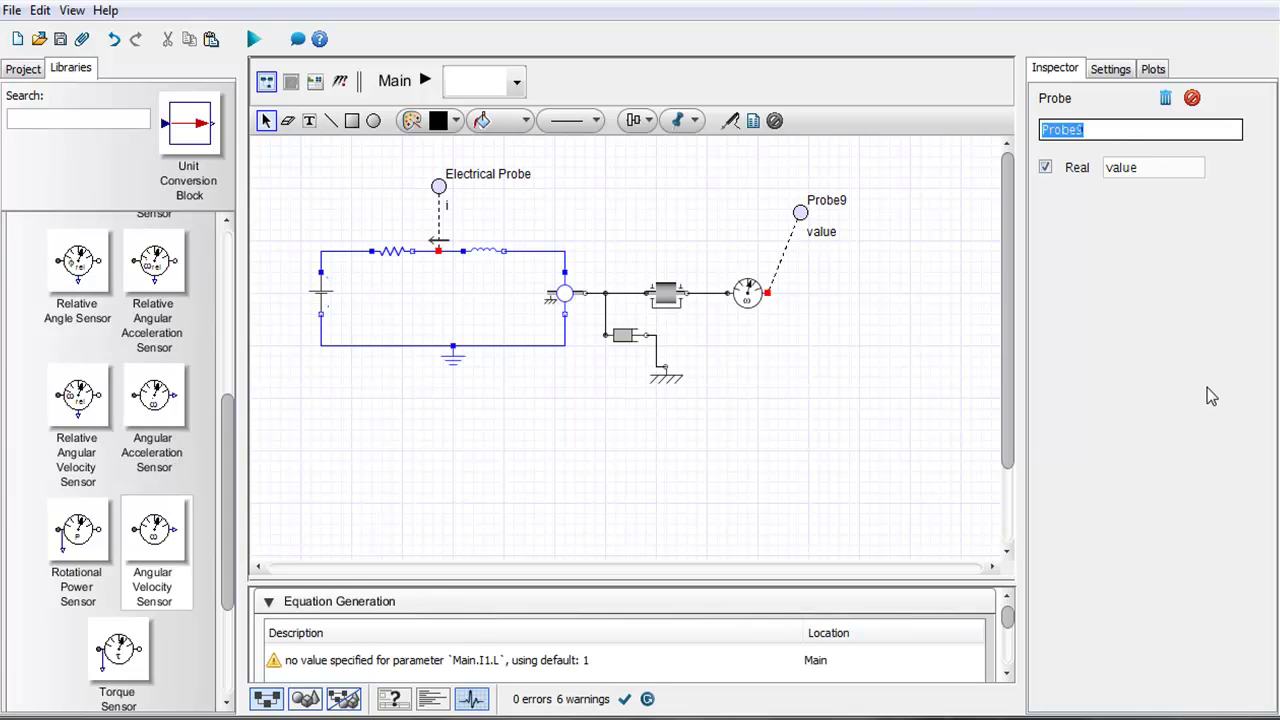
{"action": "type", "text": "angular vel"}
{"action": "left_click", "coordinate": [884, 346]}
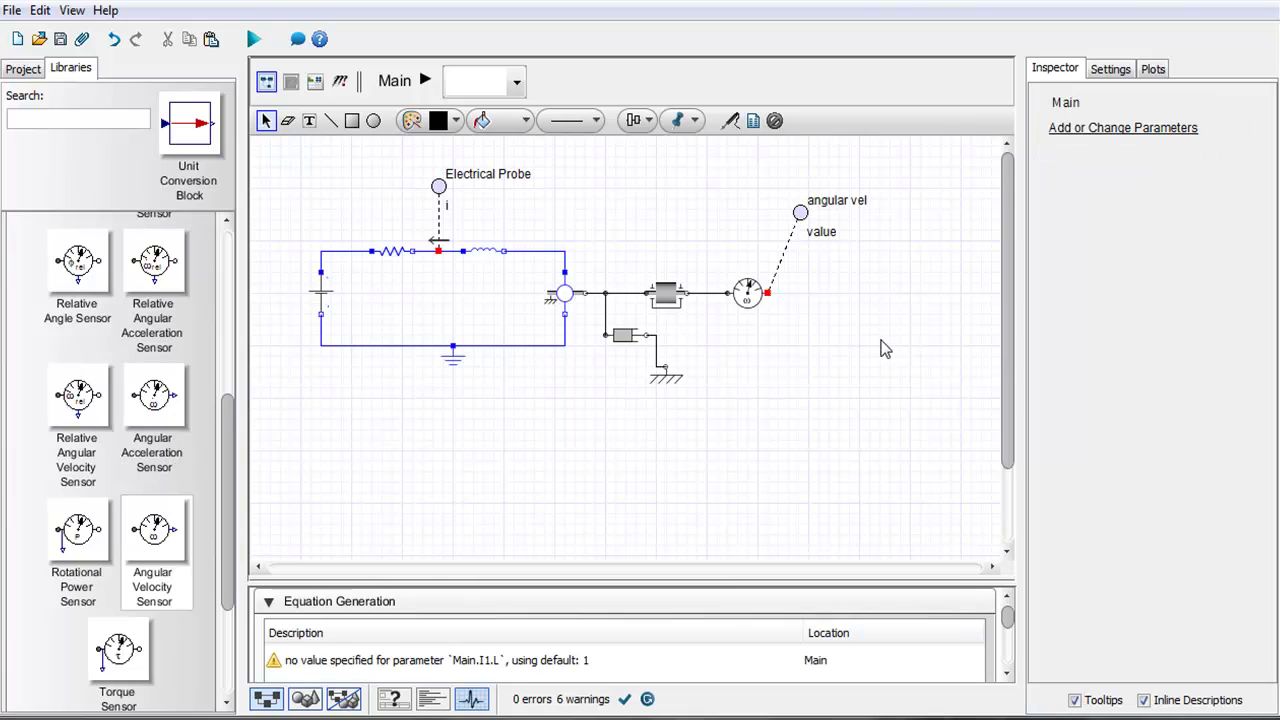
{"action": "left_click", "coordinate": [746, 298]}
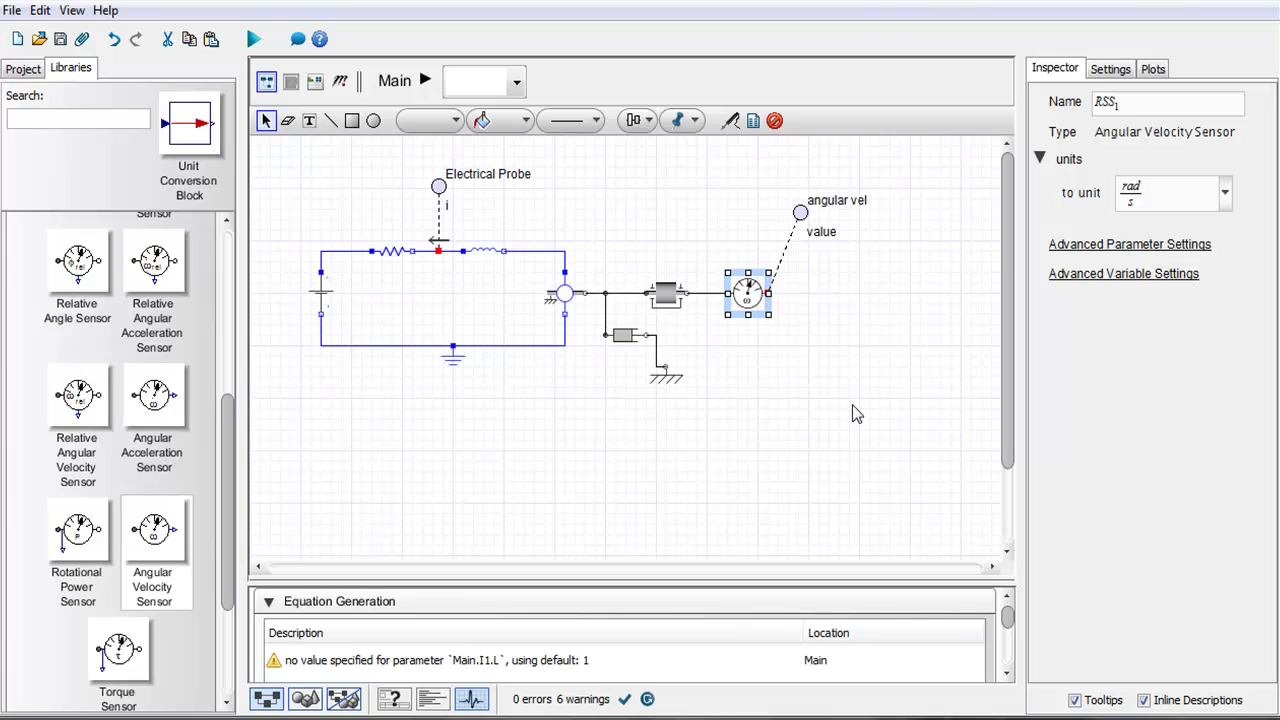
- Keep the sensor's output unit at rad/s and rerun; angular vel settles near 1
{"action": "left_click", "coordinate": [1236, 195]}
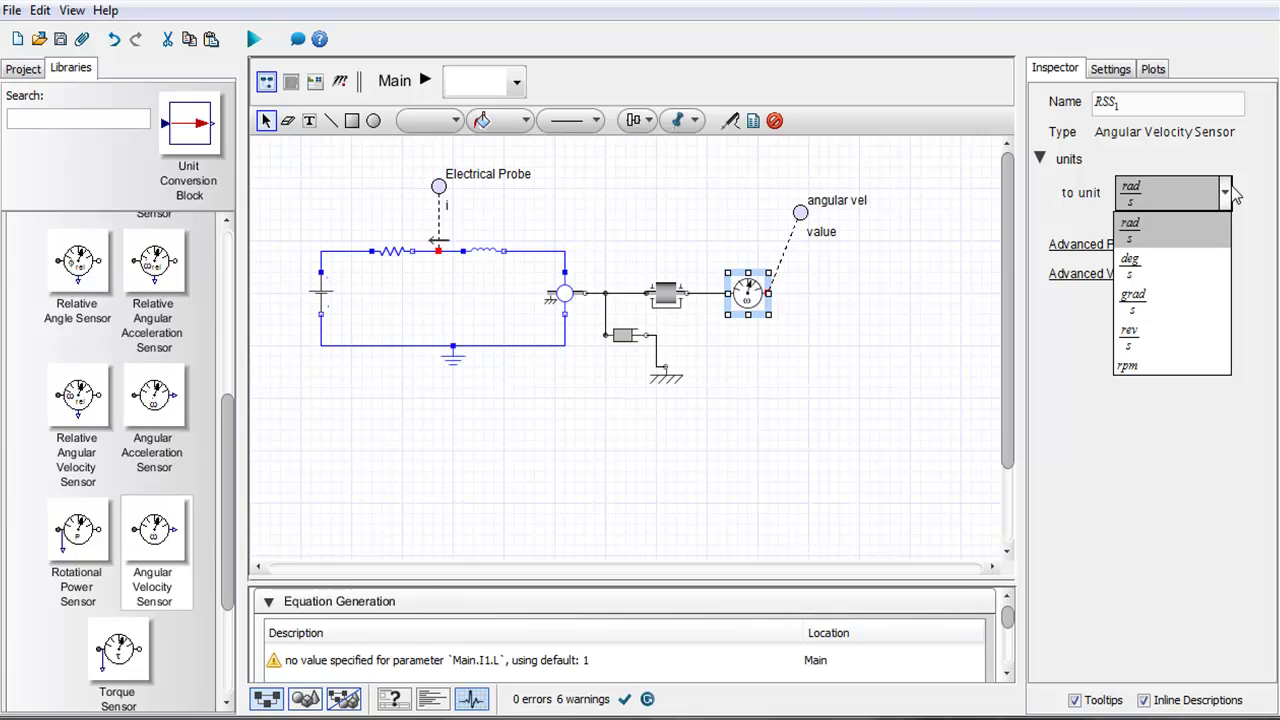
{"action": "left_click", "coordinate": [1180, 227]}
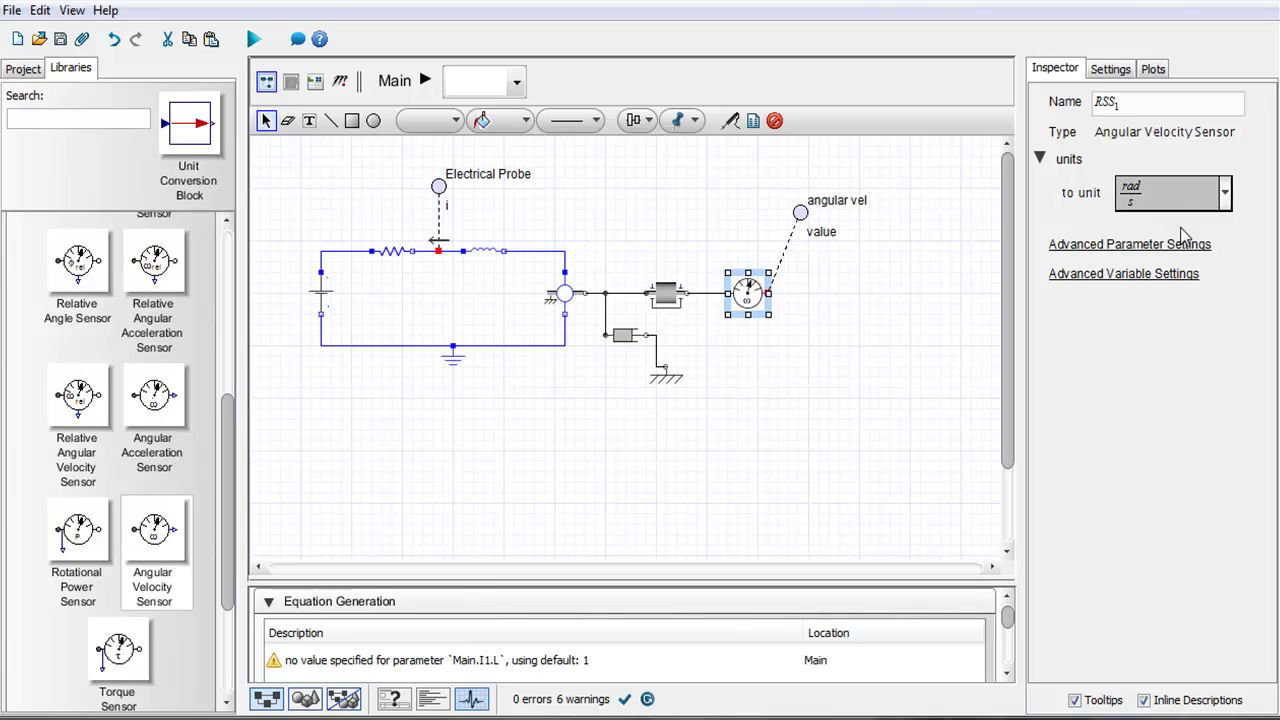
{"action": "left_click", "coordinate": [877, 413]}
{"action": "left_click", "coordinate": [249, 42]}
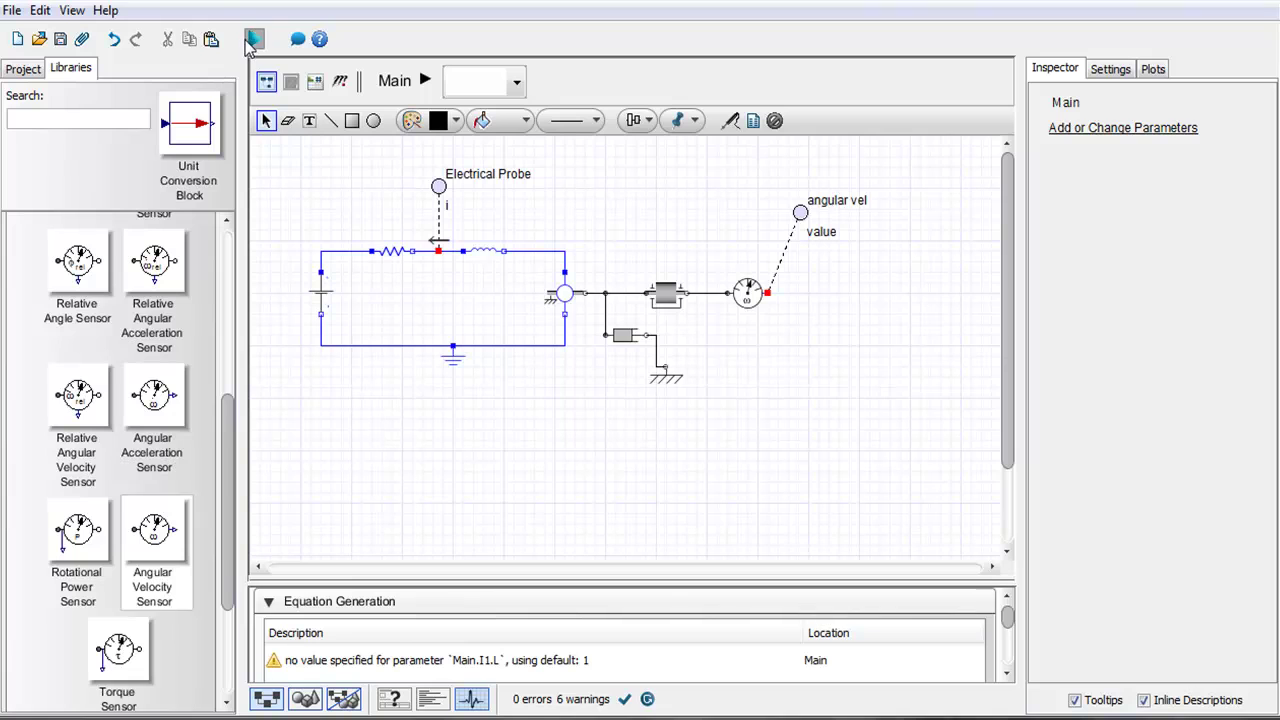